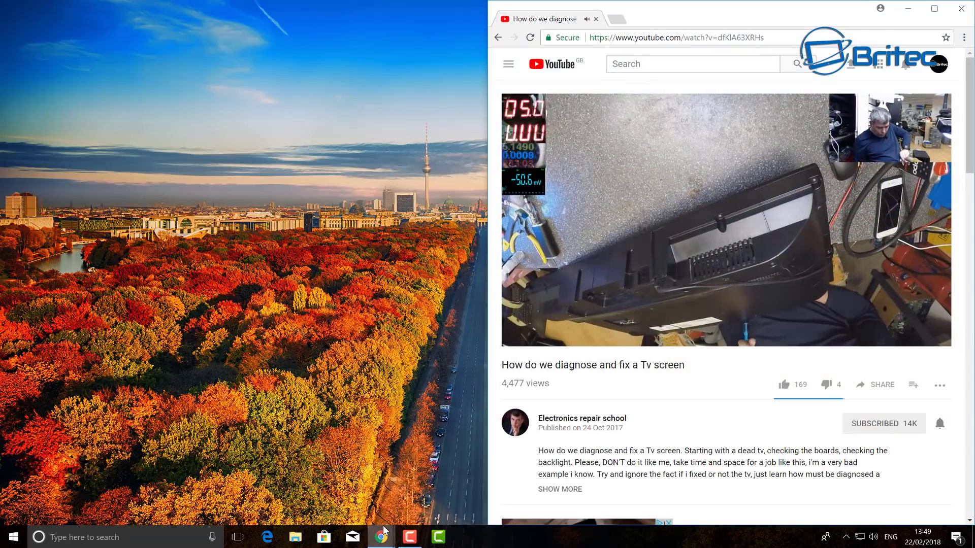
- Bring the graphics video window forward and toggle the TV-repair video's mute off and on
{"action": "mouse_move", "coordinate": [381, 537]}
{"action": "left_click", "coordinate": [407, 487]}
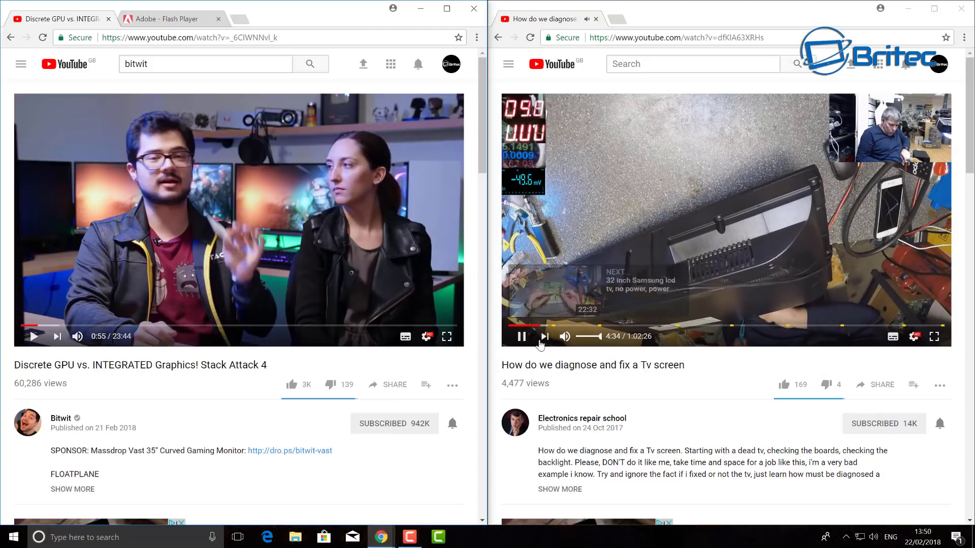
{"action": "left_click", "coordinate": [567, 338]}
{"action": "left_click", "coordinate": [565, 337]}
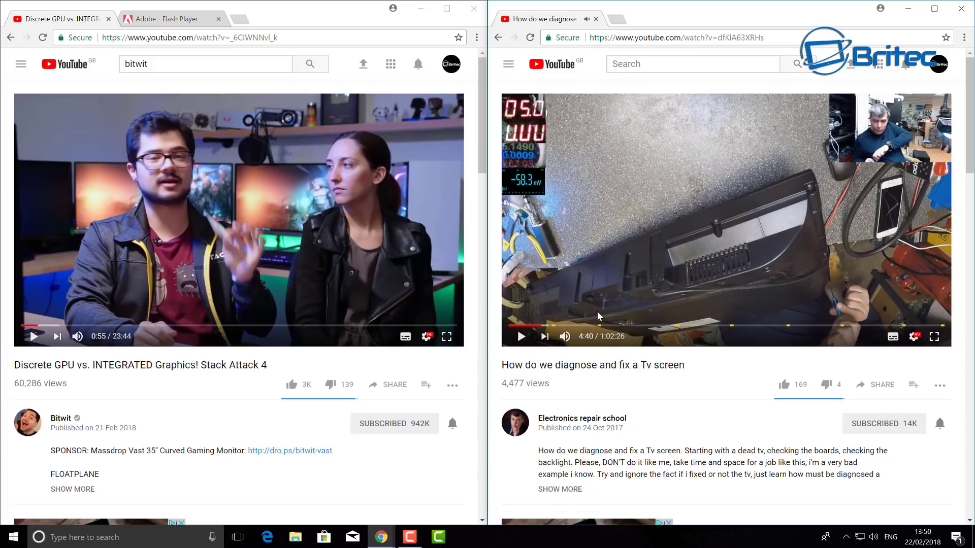
- Leave the TV-repair video paused at 4:41 and the graphics video paused at 0:56
{"action": "left_click", "coordinate": [523, 337]}
{"action": "left_click", "coordinate": [521, 337]}
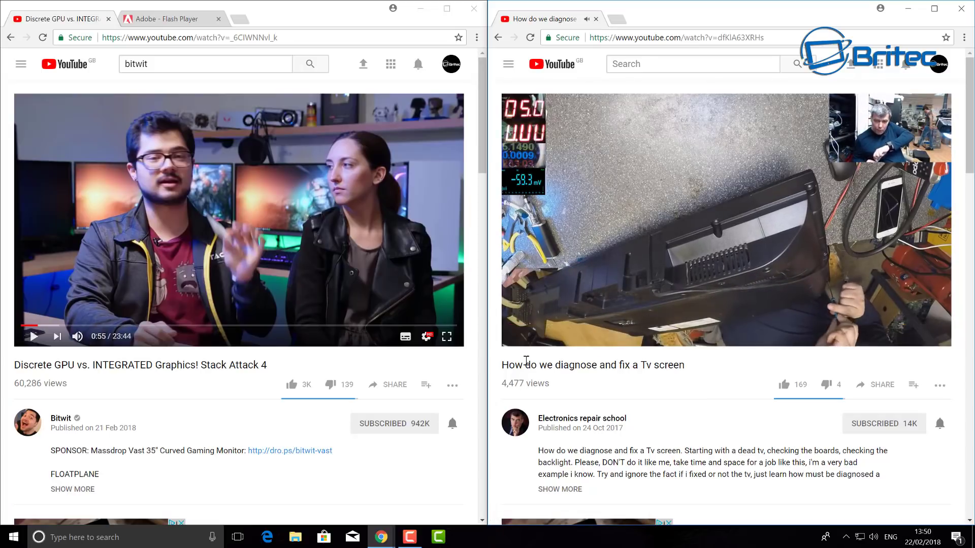
{"action": "left_click", "coordinate": [522, 336]}
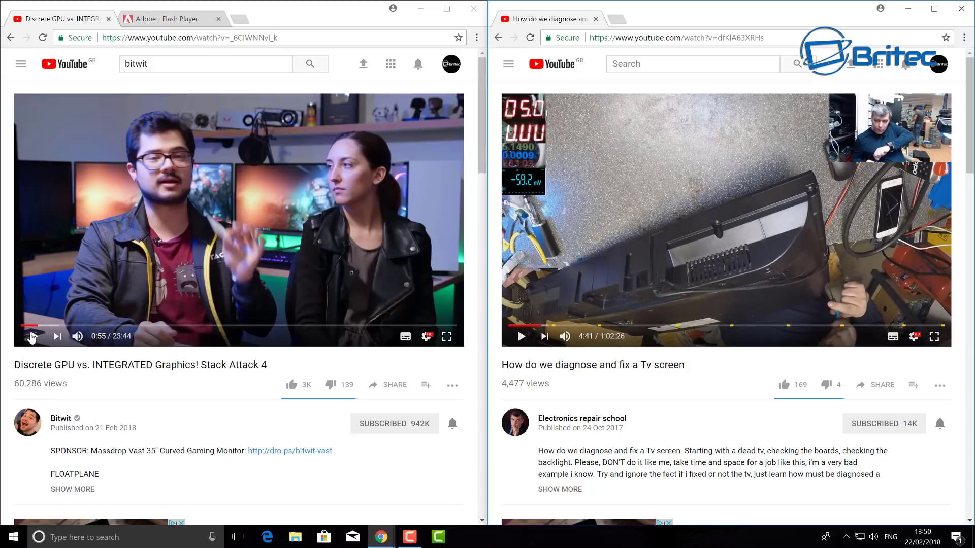
{"action": "left_click", "coordinate": [33, 337]}
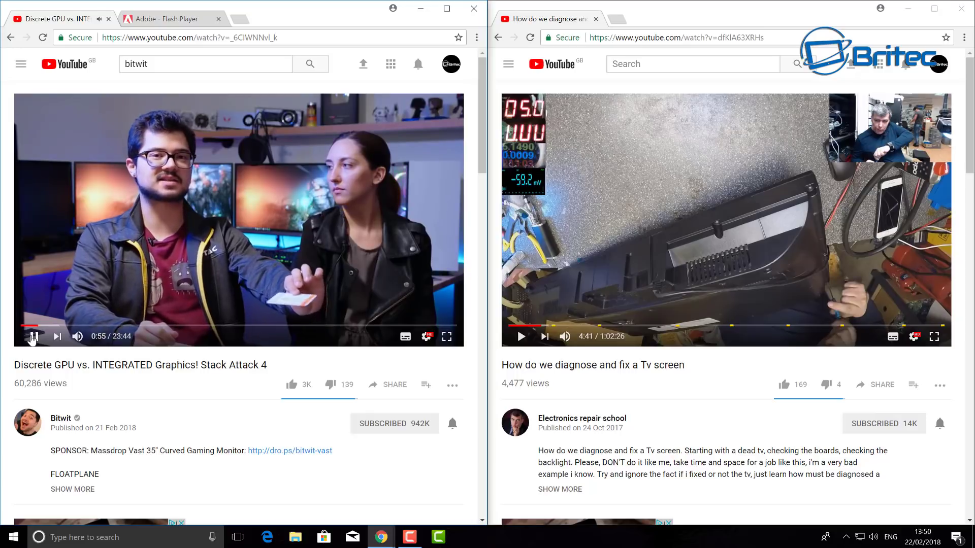
{"action": "left_click", "coordinate": [32, 337]}
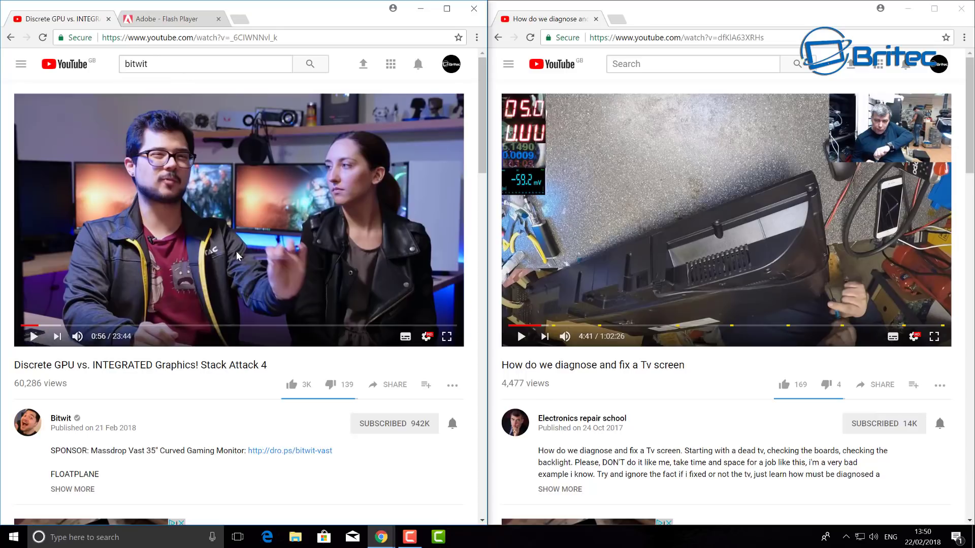
- Show the Adobe Flash Player page full-window, scrolled to its 28.0.0.161 browser version table
{"action": "left_click", "coordinate": [159, 19]}
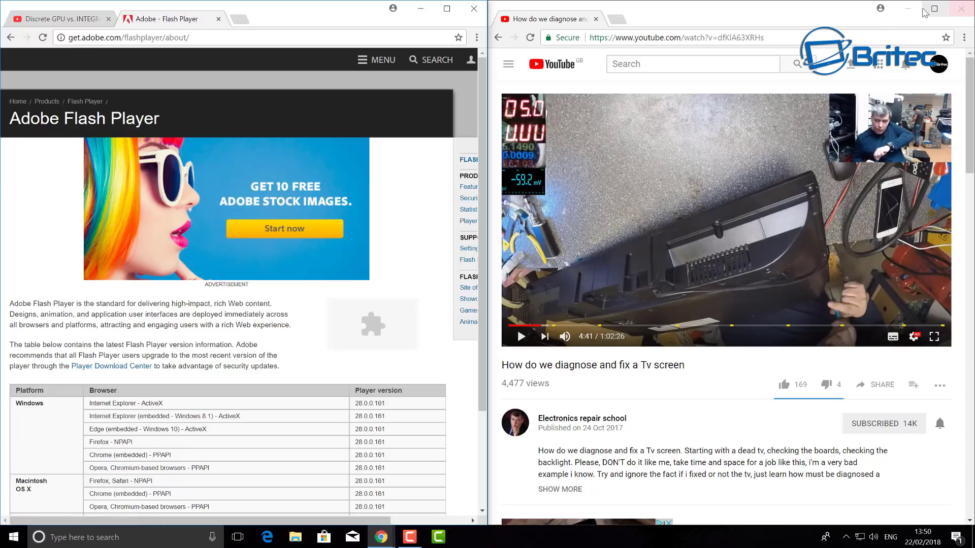
{"action": "left_click", "coordinate": [896, 14]}
{"action": "left_click", "coordinate": [447, 8]}
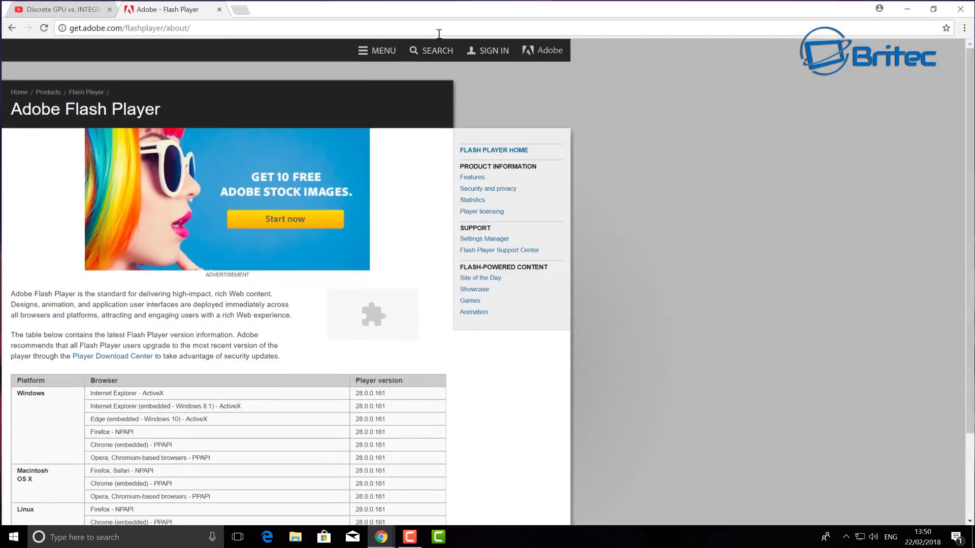
{"action": "scroll", "coordinate": [280, 271], "scroll_direction": "down", "scroll_amount": 1}
{"action": "scroll", "coordinate": [282, 272], "scroll_direction": "down", "scroll_amount": 2}
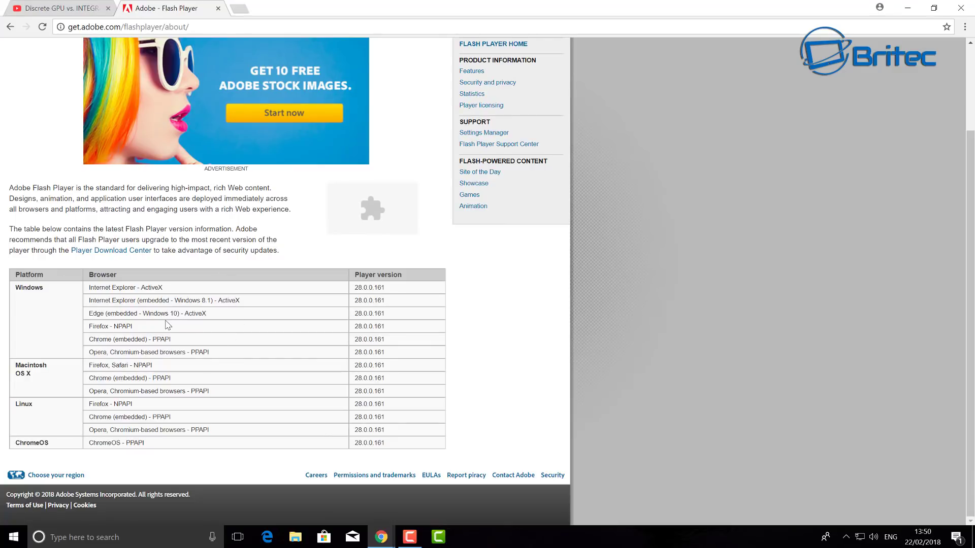
{"action": "scroll", "coordinate": [190, 336], "scroll_direction": "up", "scroll_amount": 1}
{"action": "scroll", "coordinate": [198, 333], "scroll_direction": "down", "scroll_amount": 1}
- Minimize Chrome and confirm the tray speaker volume is 67 and unmuted
{"action": "left_click", "coordinate": [906, 9]}
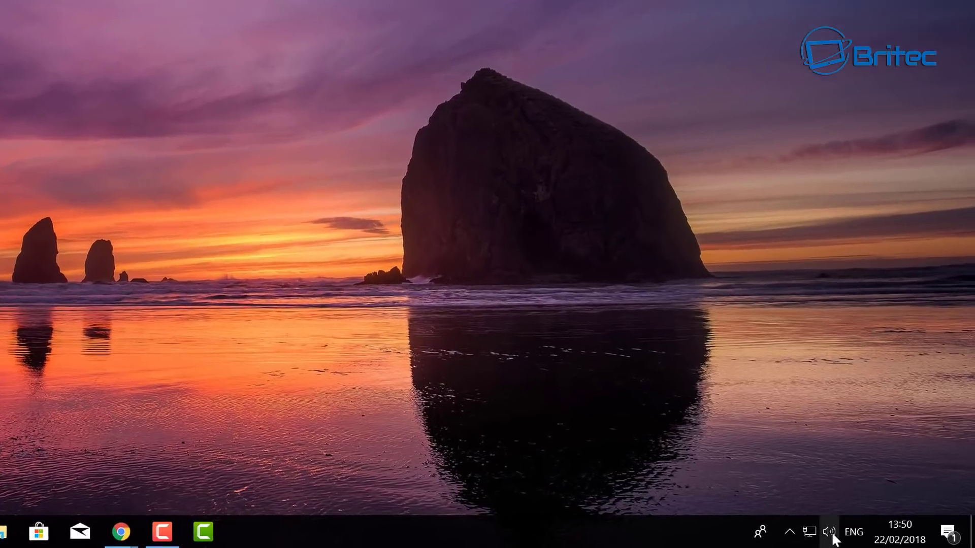
{"action": "left_click", "coordinate": [873, 536]}
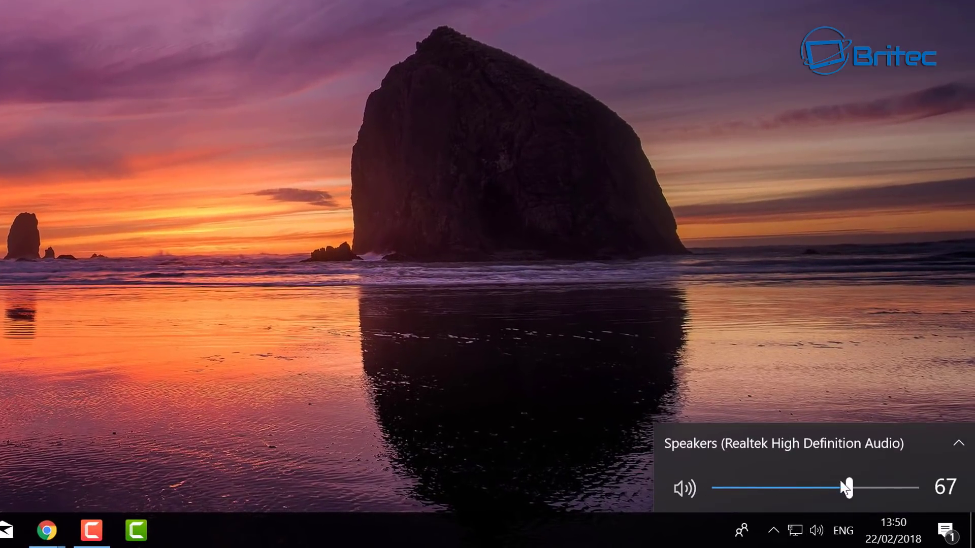
{"action": "left_click", "coordinate": [688, 490]}
{"action": "left_click", "coordinate": [683, 489]}
{"action": "left_click", "coordinate": [435, 501]}
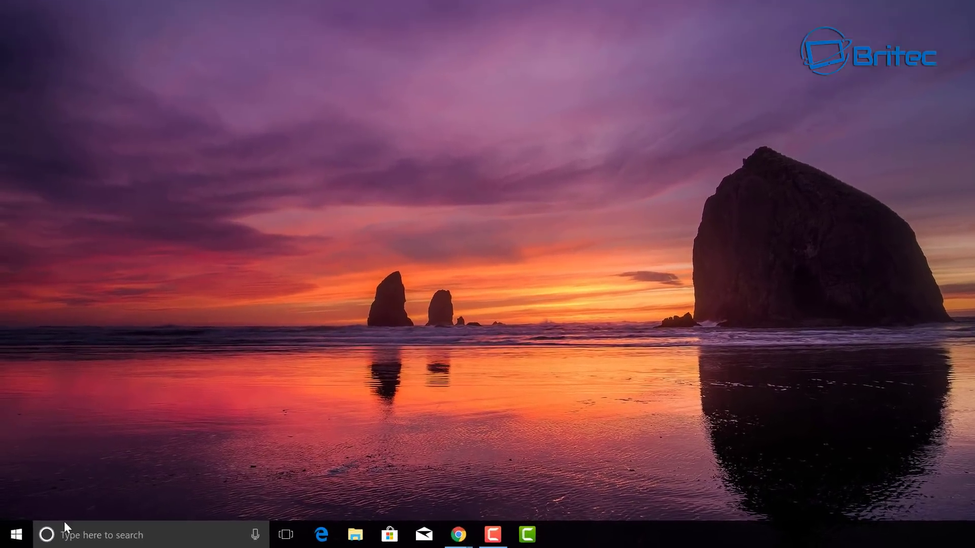
- Search 'control' to open Control Panel and scroll the large icons to Realtek HD Audio Manager
{"action": "left_click", "coordinate": [104, 537]}
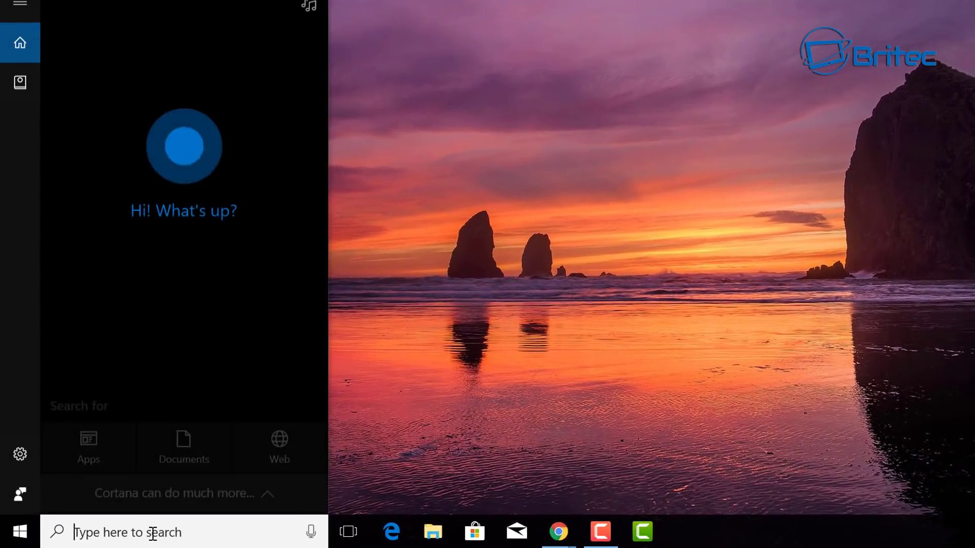
{"action": "type", "text": "control"}
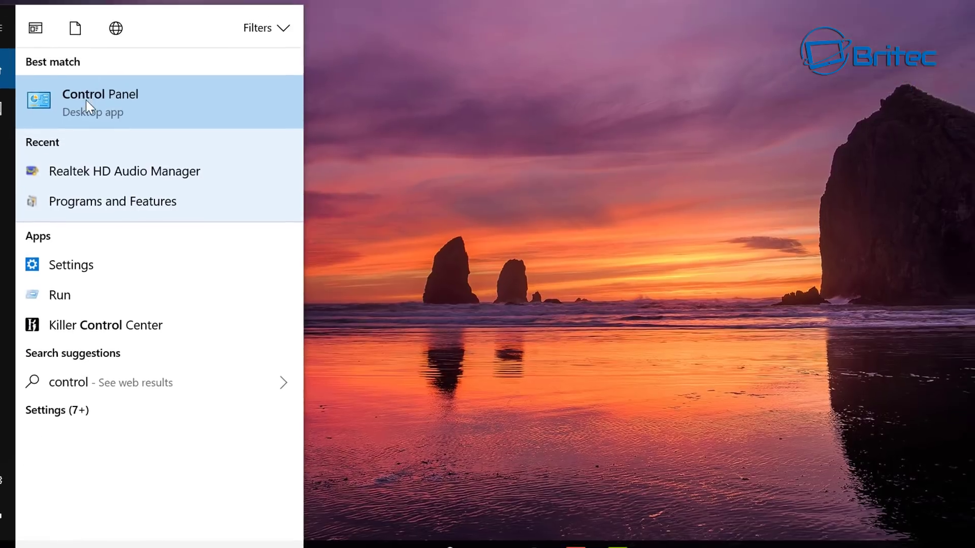
{"action": "left_click", "coordinate": [122, 80]}
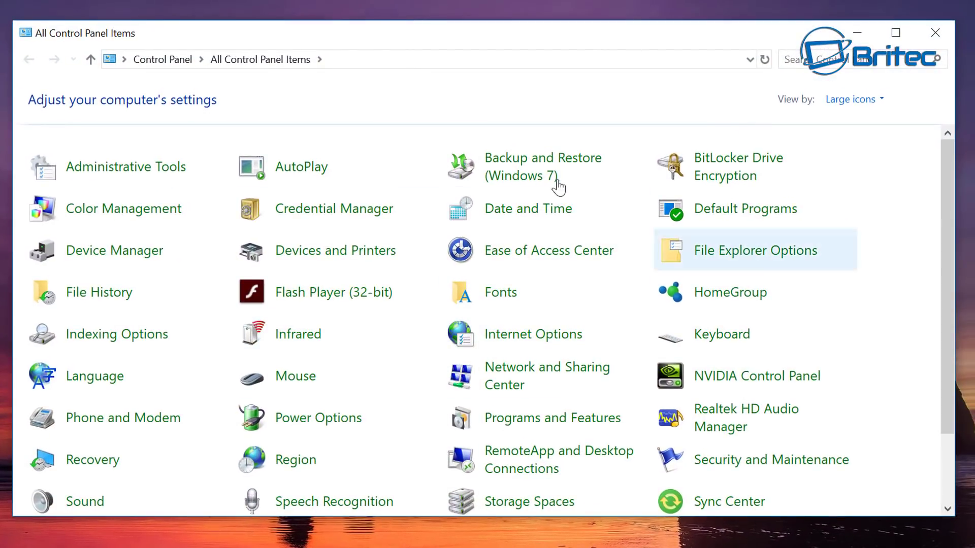
{"action": "scroll", "coordinate": [447, 350], "scroll_direction": "down", "scroll_amount": 1}
{"action": "scroll", "coordinate": [458, 350], "scroll_direction": "down", "scroll_amount": 2}
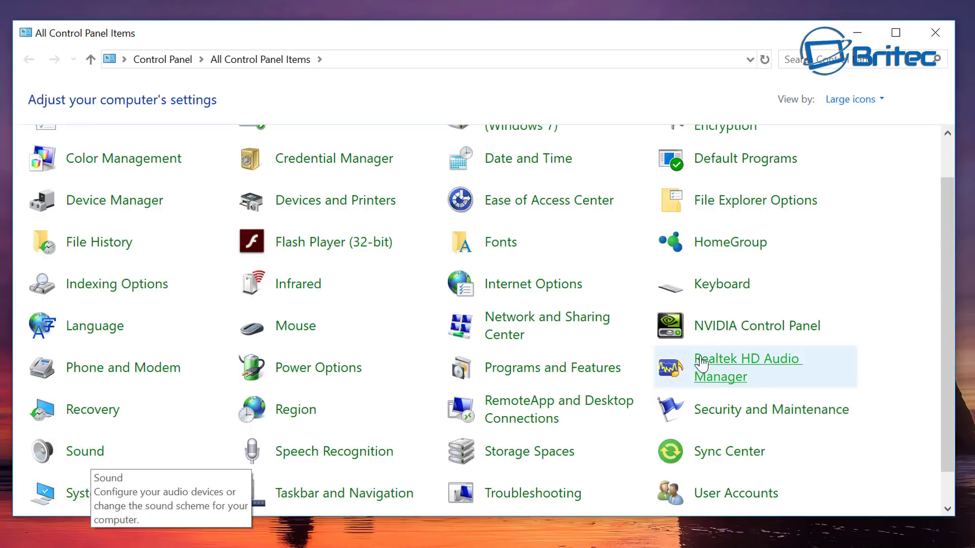
- Open Realtek HD Audio Manager and run, then stop, the speaker test tone
{"action": "left_click", "coordinate": [755, 371]}
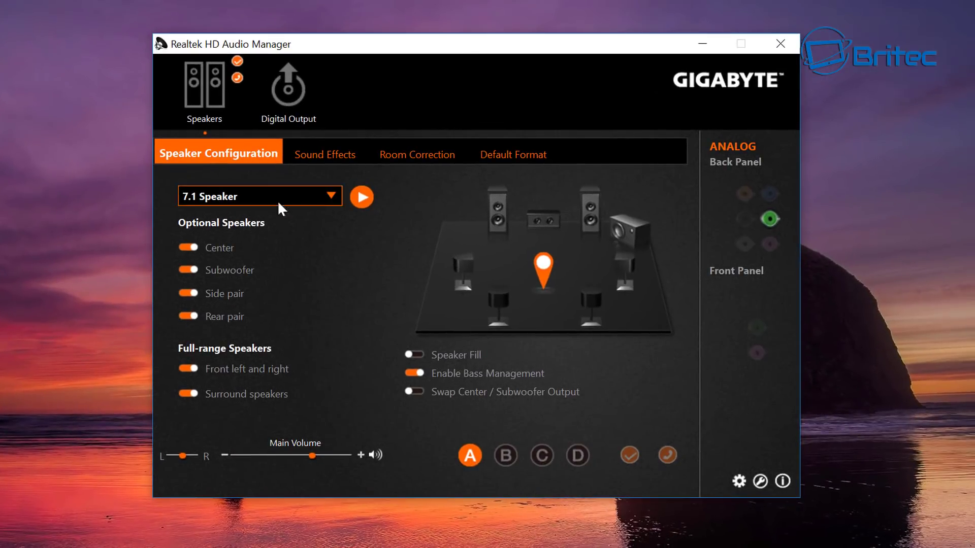
{"action": "left_click", "coordinate": [362, 198]}
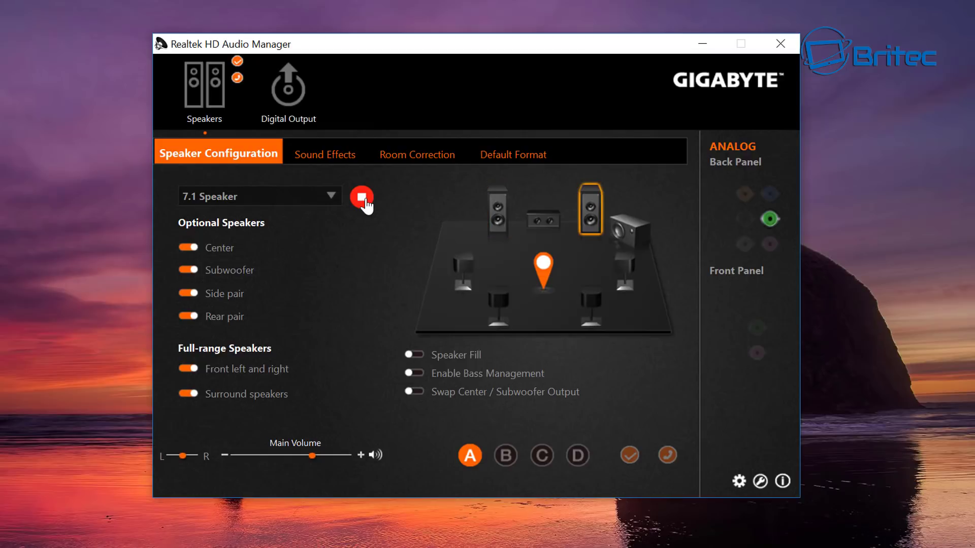
{"action": "left_click", "coordinate": [362, 198]}
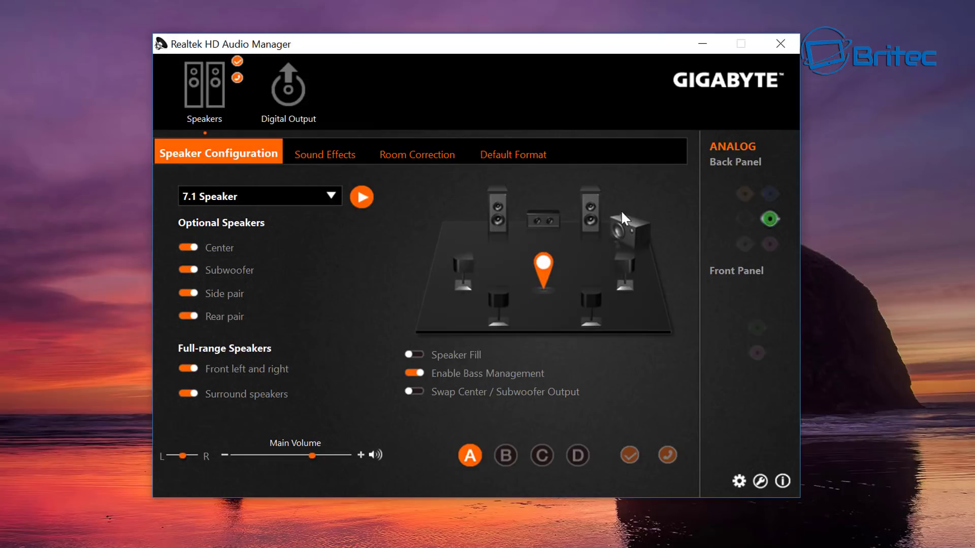
- Switch the speaker configuration dropdown from 7.1 Speaker to Stereo
{"action": "left_click", "coordinate": [330, 193]}
{"action": "left_click", "coordinate": [270, 218]}
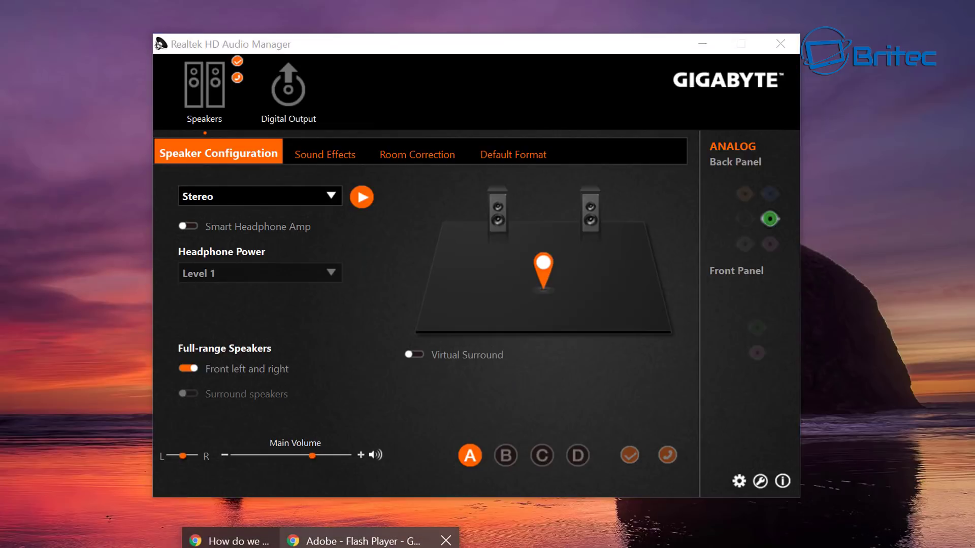
{"action": "left_click", "coordinate": [221, 537]}
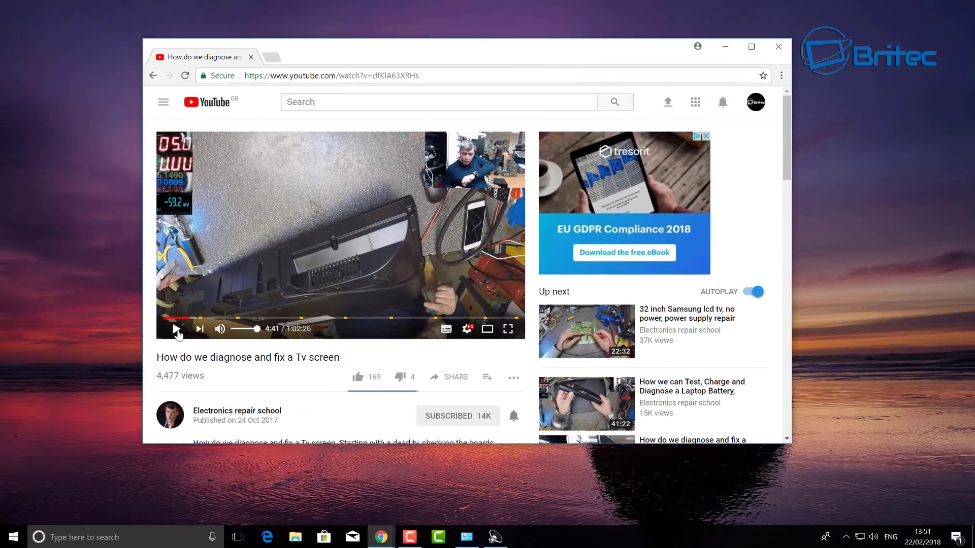
- Play the TV-repair video from about 8:55 to test its sound, then minimize Chrome
{"action": "left_click", "coordinate": [176, 330]}
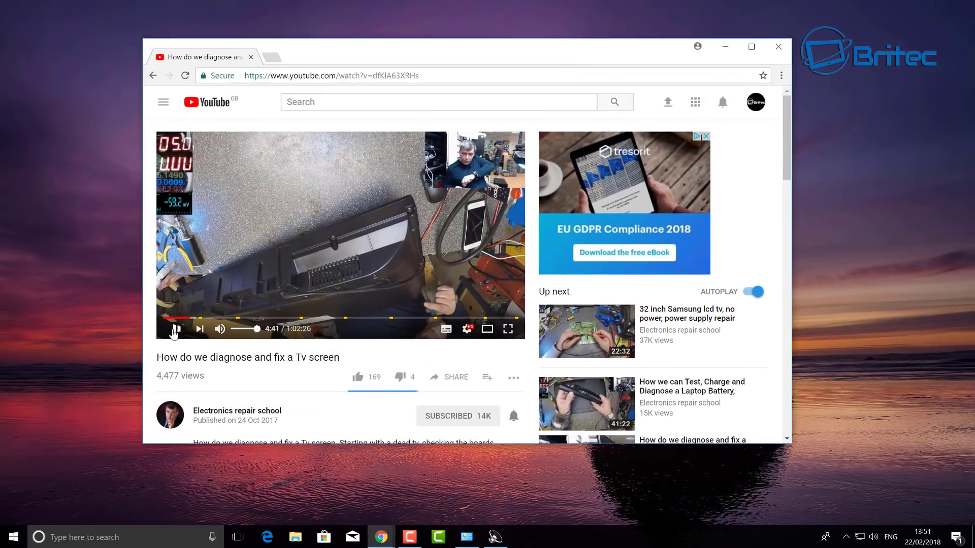
{"action": "left_click", "coordinate": [215, 319]}
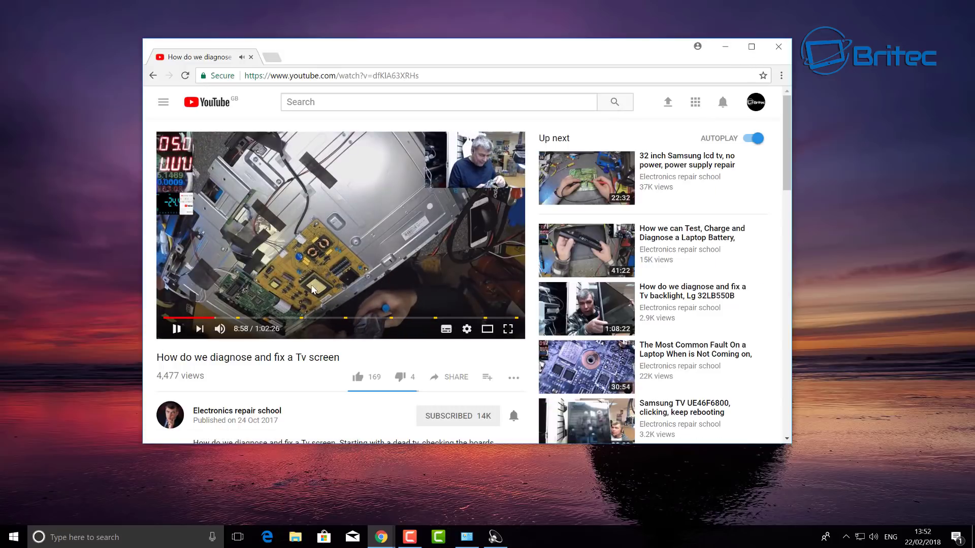
{"action": "left_click", "coordinate": [725, 46]}
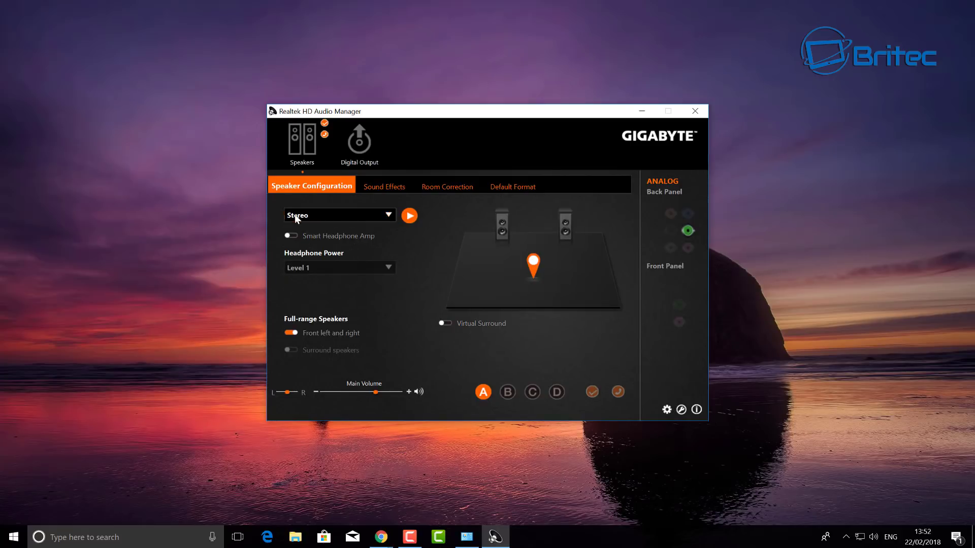
- Reselect Stereo in the speaker configuration dropdown and minimize Realtek HD Audio Manager
{"action": "left_click", "coordinate": [391, 216]}
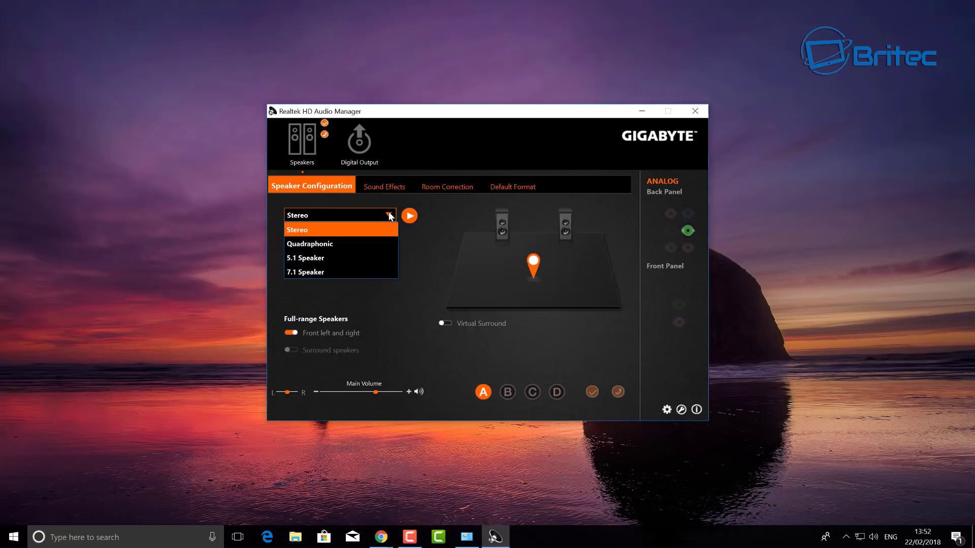
{"action": "left_click", "coordinate": [390, 216]}
{"action": "left_click", "coordinate": [390, 216]}
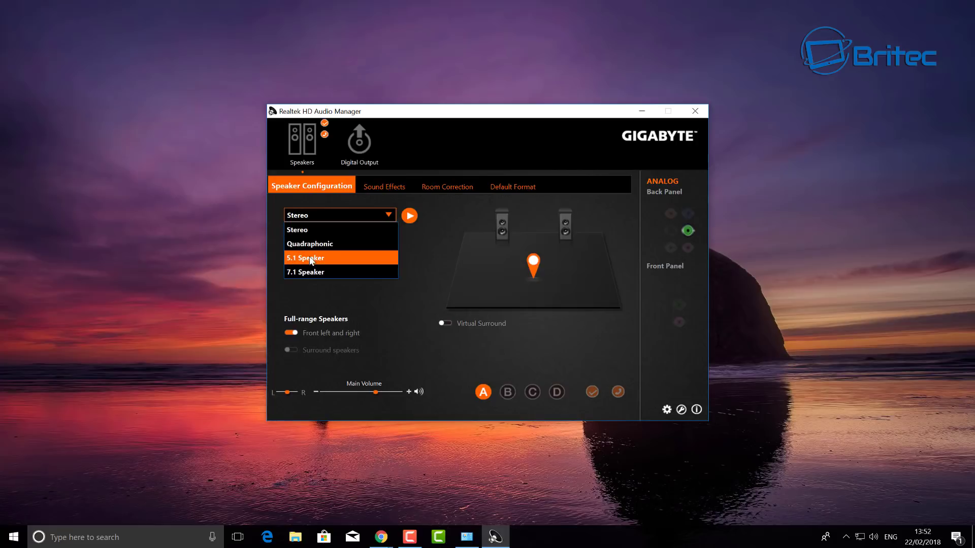
{"action": "left_click", "coordinate": [300, 230]}
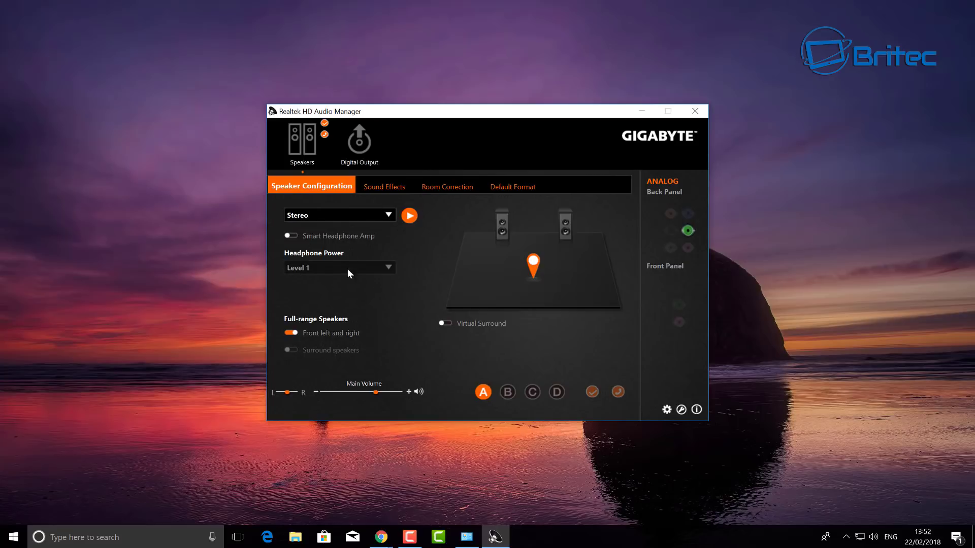
{"action": "left_click", "coordinate": [643, 111]}
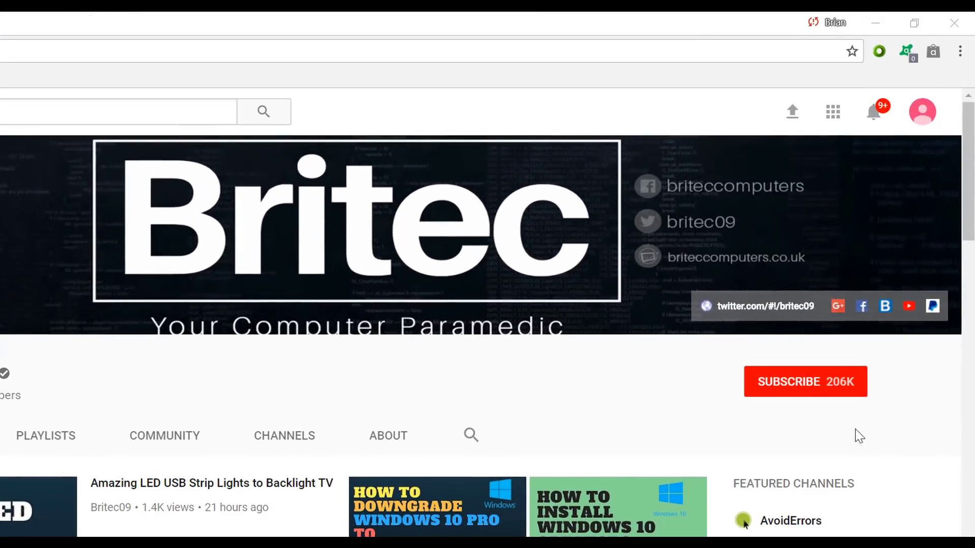
- Subscribe to the Britec YouTube channel, bringing it to 206K subscribers
{"action": "left_click", "coordinate": [817, 394]}
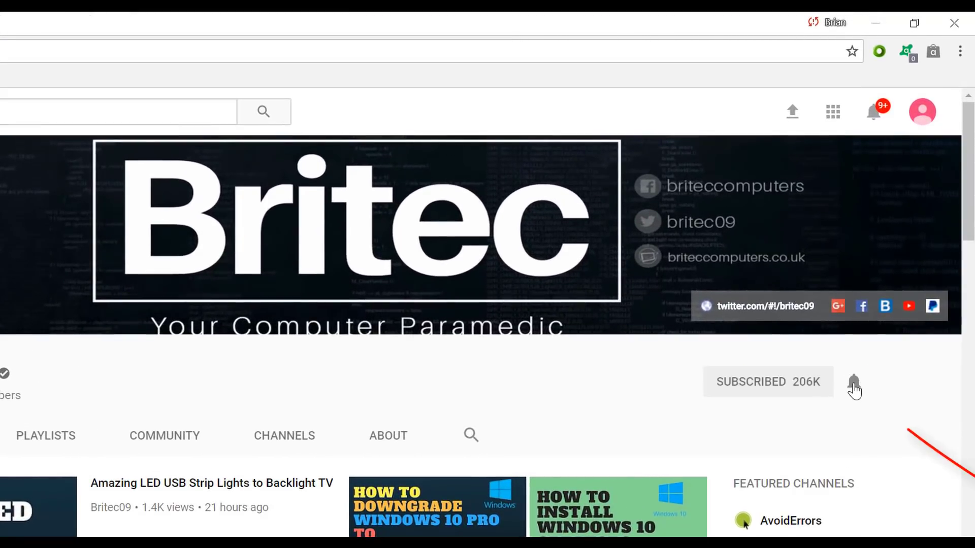